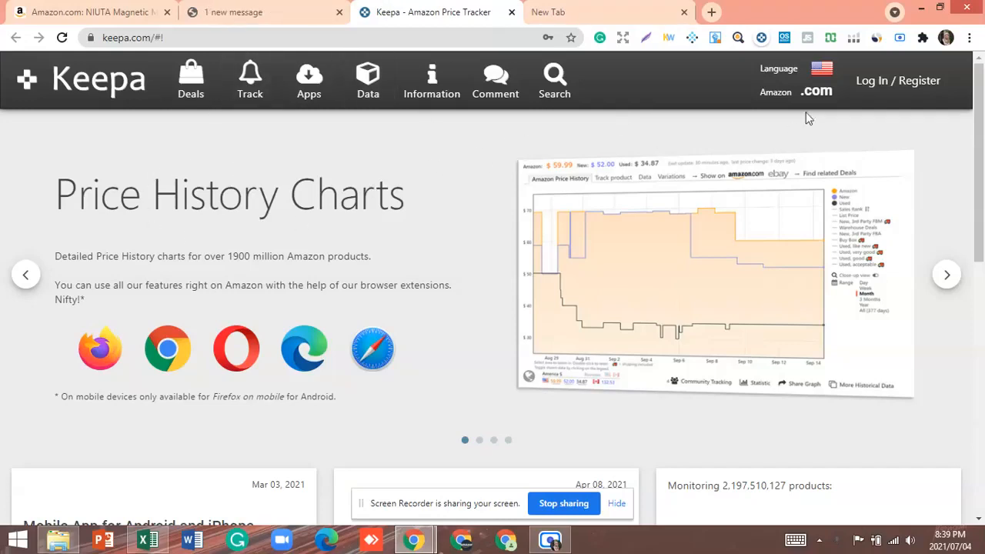
- Open Keepa's Data section and log in to the account with the saved credentials
{"action": "mouse_move", "coordinate": [822, 96]}
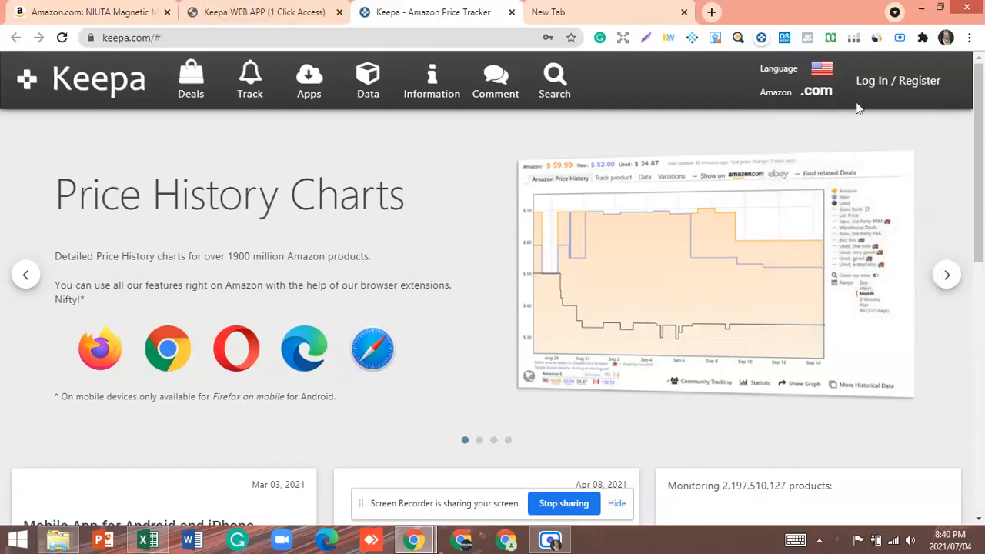
{"action": "left_click", "coordinate": [366, 98]}
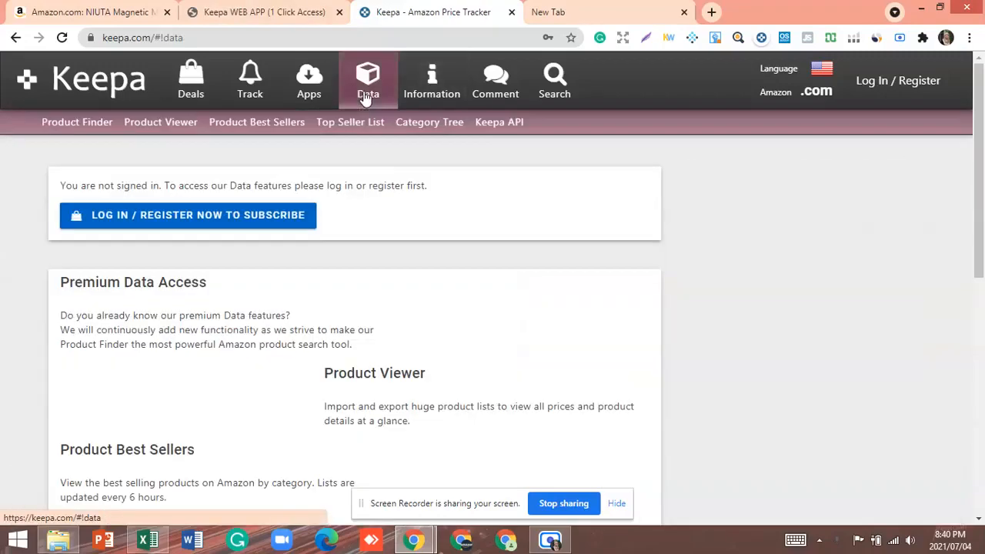
{"action": "left_click", "coordinate": [256, 219]}
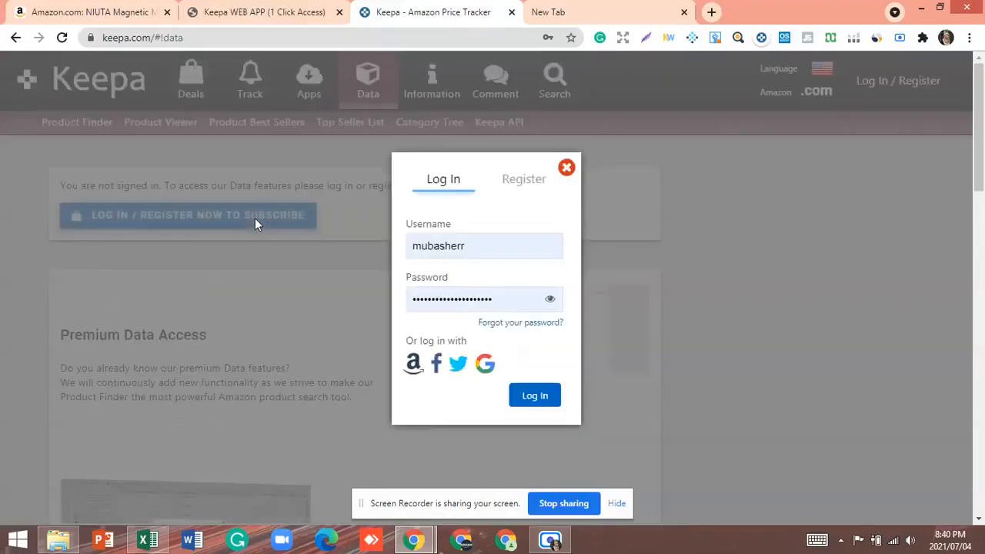
{"action": "left_click", "coordinate": [534, 396]}
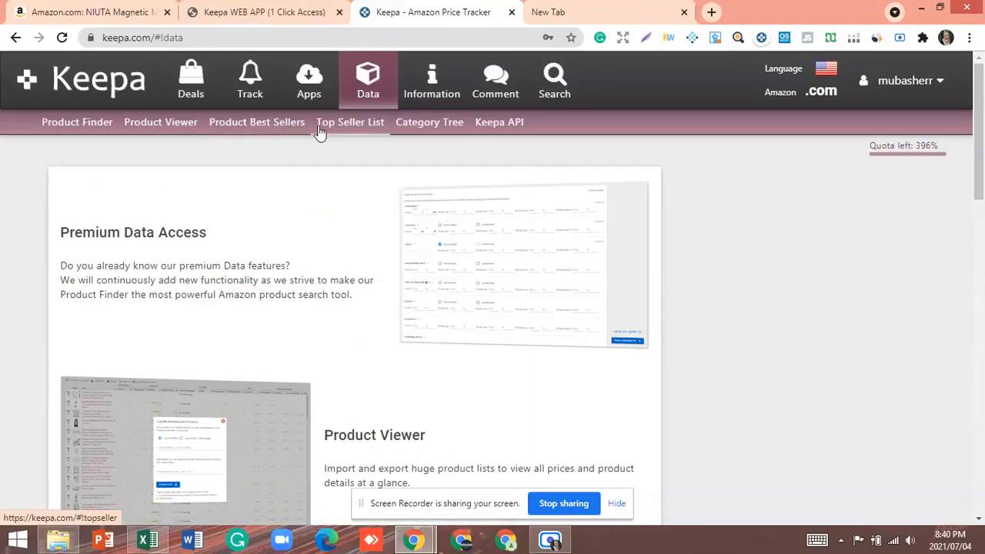
- Open the Product Finder and set the 90-day average sales rank range from 1 to 40000
{"action": "left_click", "coordinate": [98, 134]}
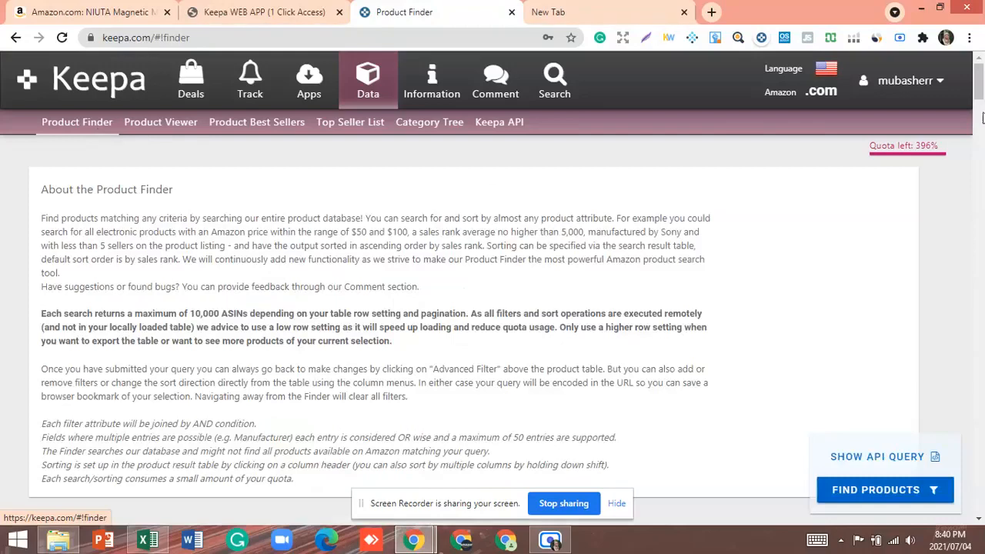
{"action": "left_click_drag", "start_coordinate": [981, 91], "coordinate": [980, 115]}
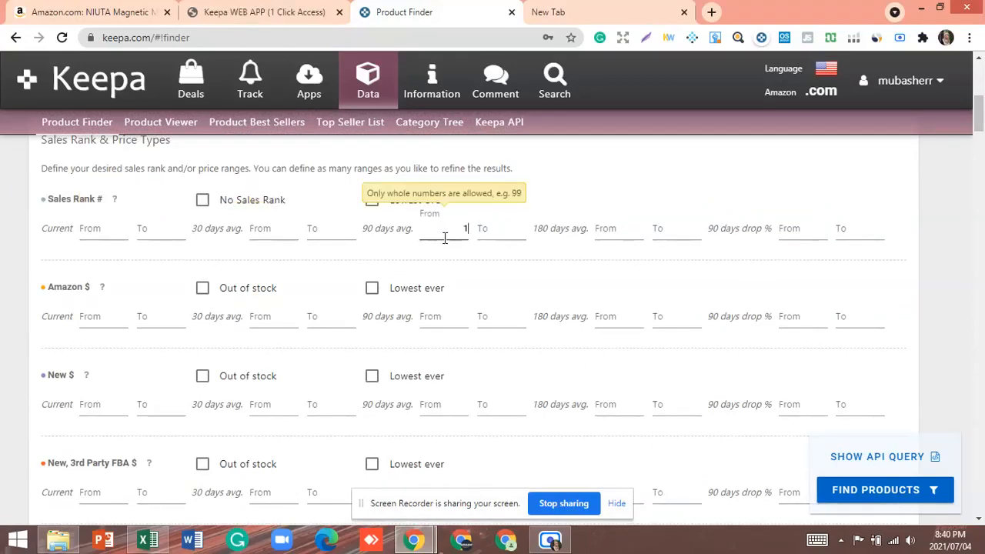
{"action": "left_click", "coordinate": [509, 235]}
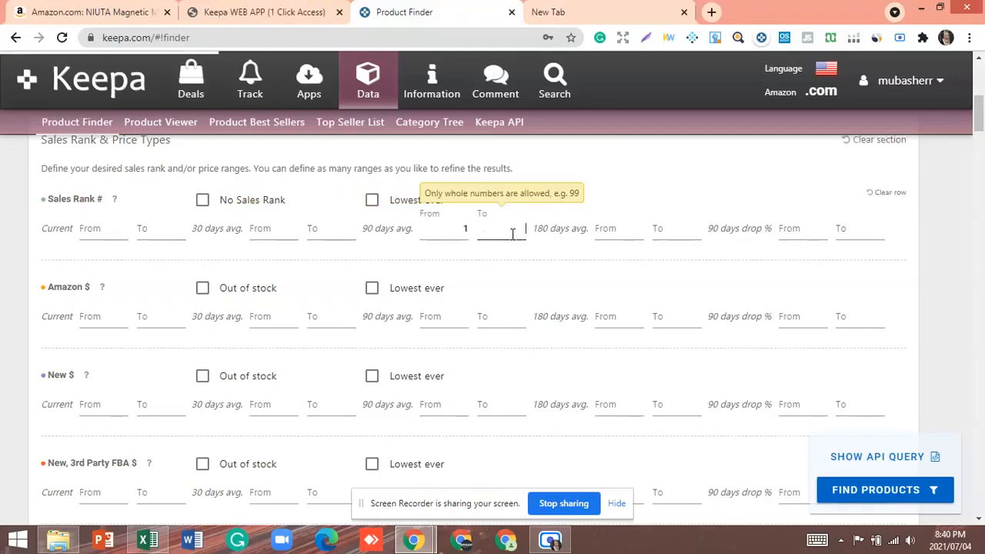
{"action": "type", "text": "40000"}
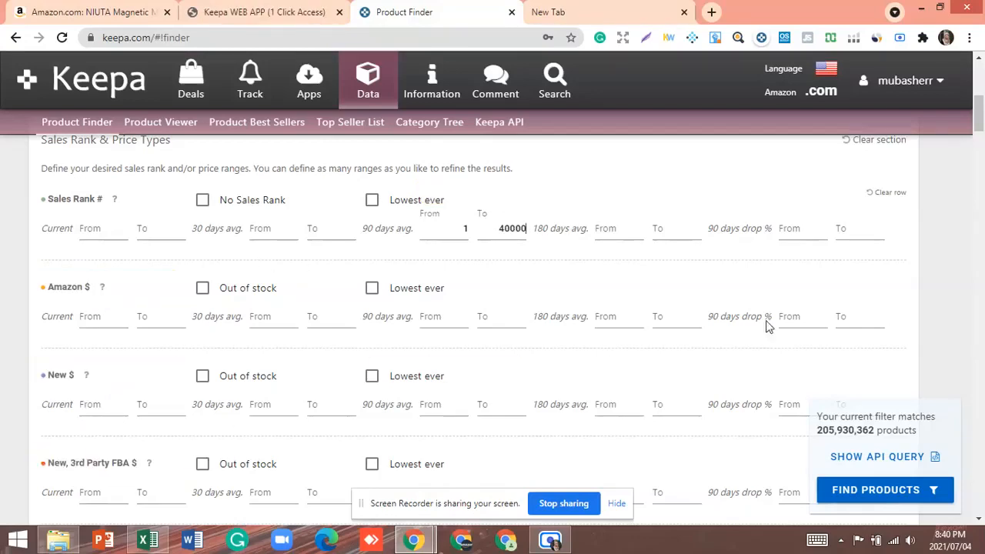
- Restrict the product filter to the Home & Kitchen root category
{"action": "scroll", "coordinate": [979, 136], "scroll_direction": "down", "scroll_amount": 3}
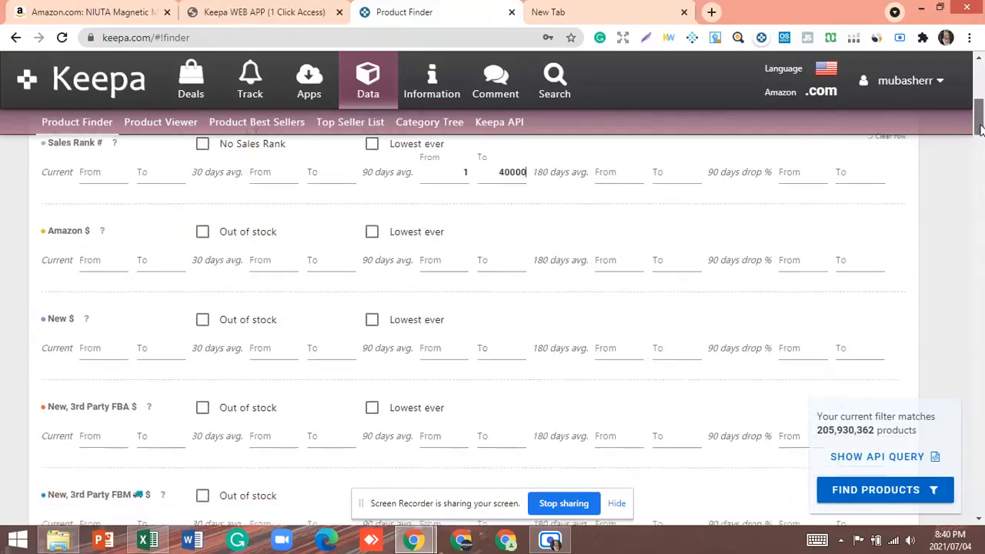
{"action": "left_click_drag", "start_coordinate": [978, 137], "coordinate": [978, 270]}
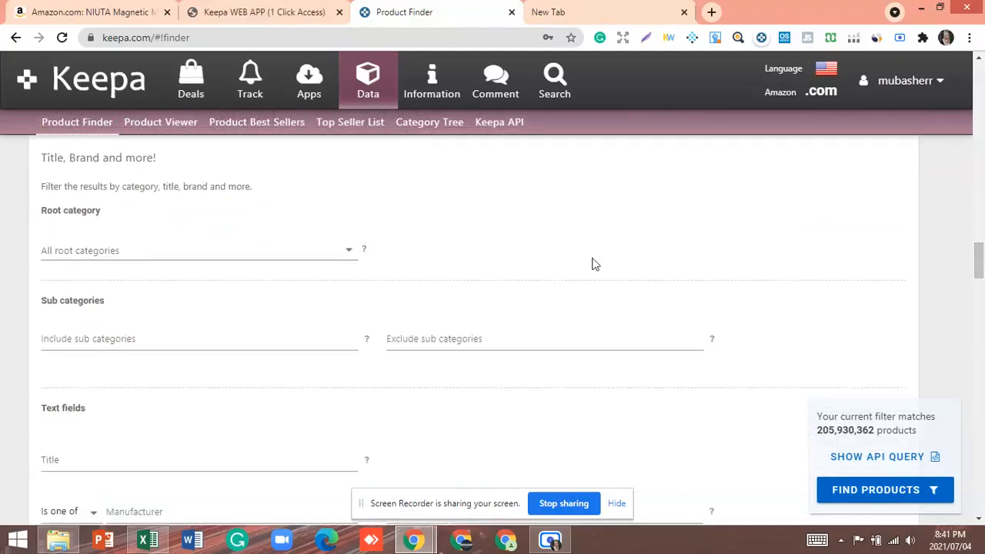
{"action": "left_click", "coordinate": [357, 256]}
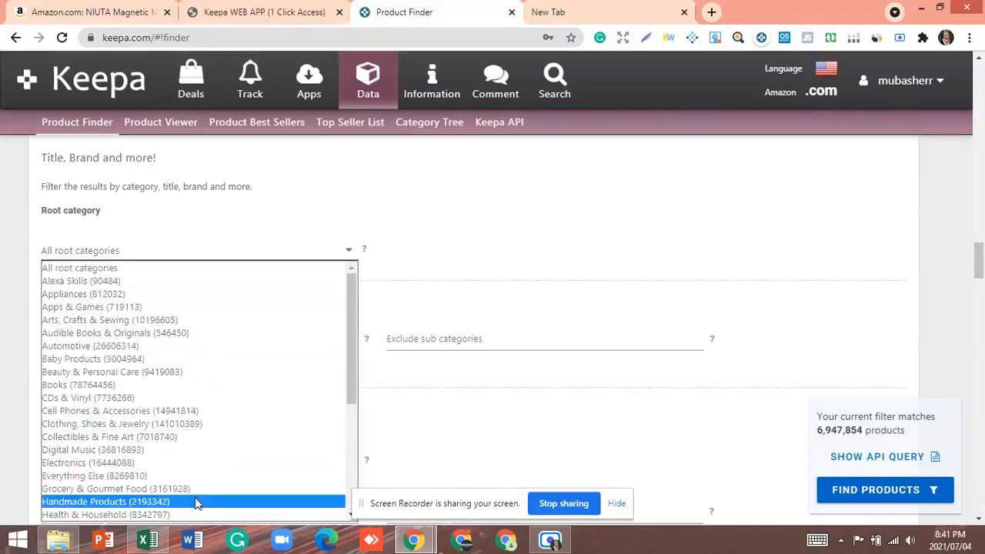
{"action": "left_click_drag", "start_coordinate": [351, 346], "coordinate": [351, 365]}
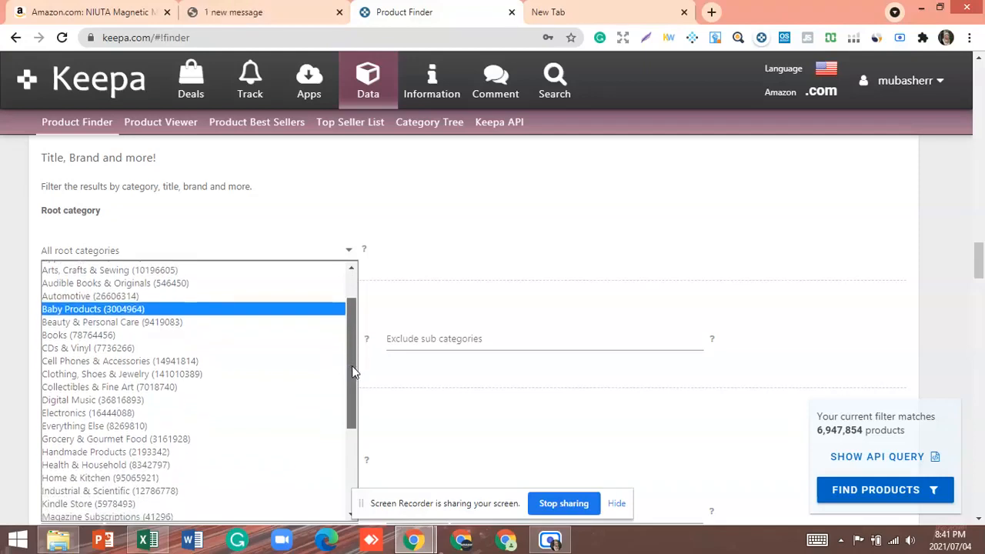
{"action": "left_click", "coordinate": [175, 479]}
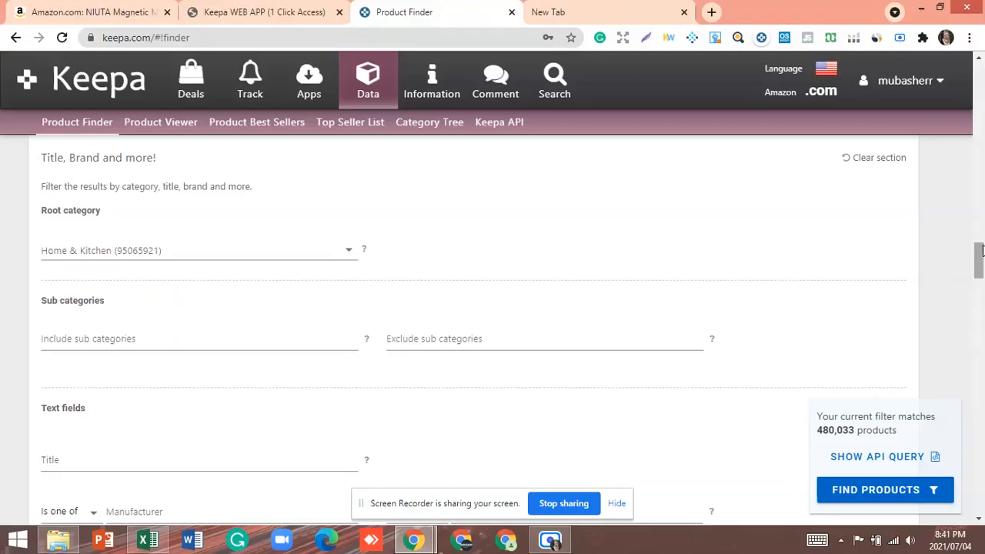
- Set the current New Offer Count range from 3 to 7
{"action": "left_click_drag", "start_coordinate": [974, 260], "coordinate": [980, 308]}
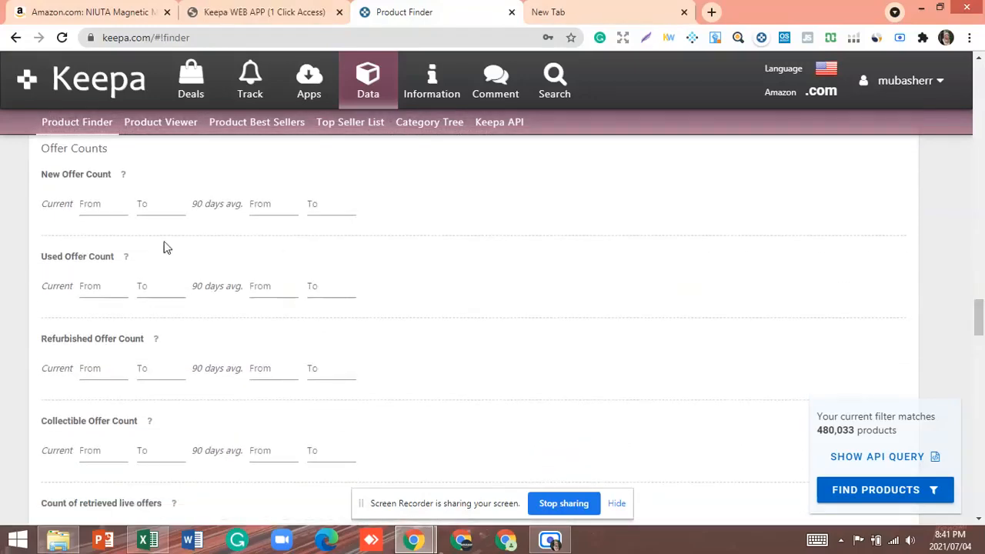
{"action": "left_click", "coordinate": [109, 204]}
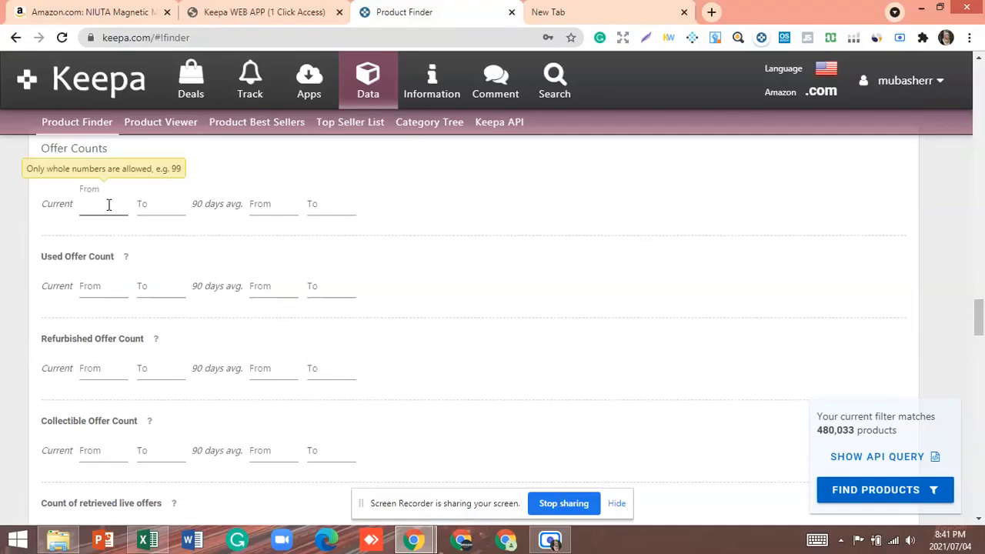
{"action": "type", "text": "3"}
{"action": "left_click", "coordinate": [164, 205]}
{"action": "type", "text": "7"}
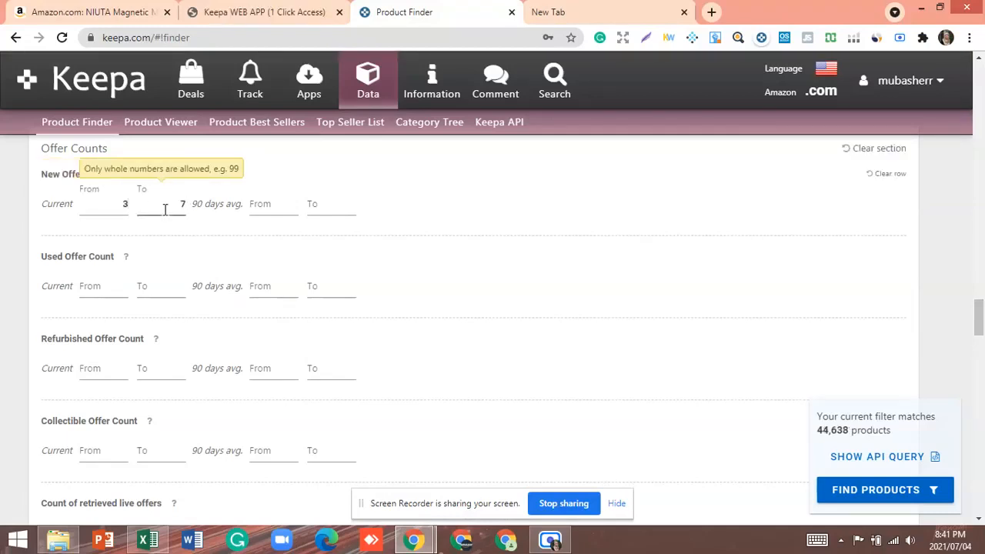
{"action": "left_click", "coordinate": [192, 262]}
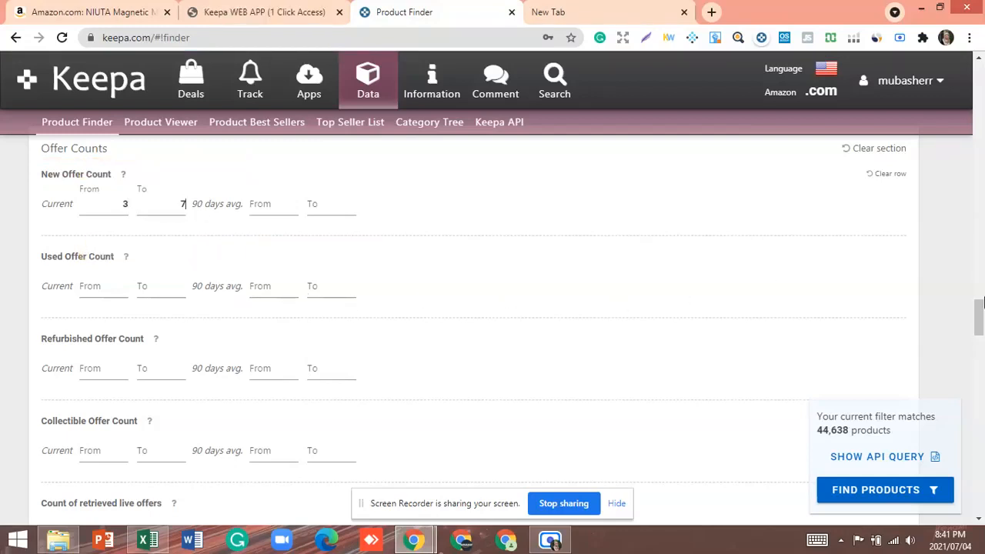
- Restrict the Buy Box seller to 3rd Party and exclude products whose Amazon offer is in stock and shippable
{"action": "left_click_drag", "start_coordinate": [980, 309], "coordinate": [980, 343]}
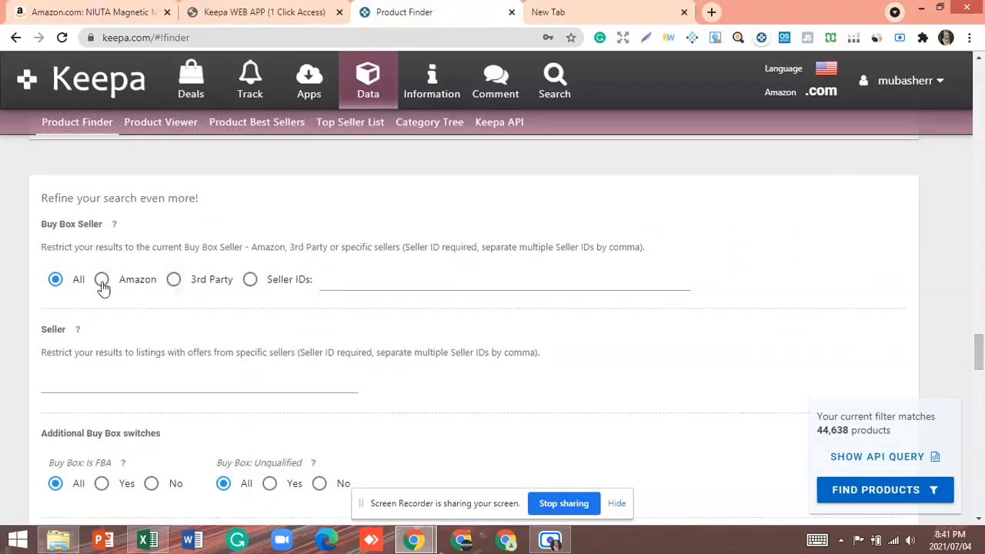
{"action": "left_click", "coordinate": [174, 282]}
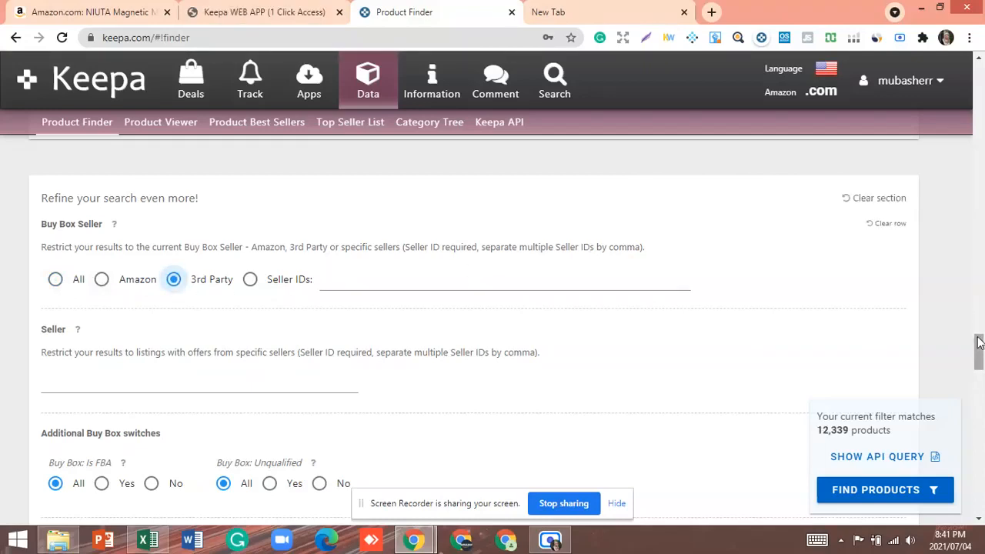
{"action": "left_click_drag", "start_coordinate": [979, 343], "coordinate": [979, 360]}
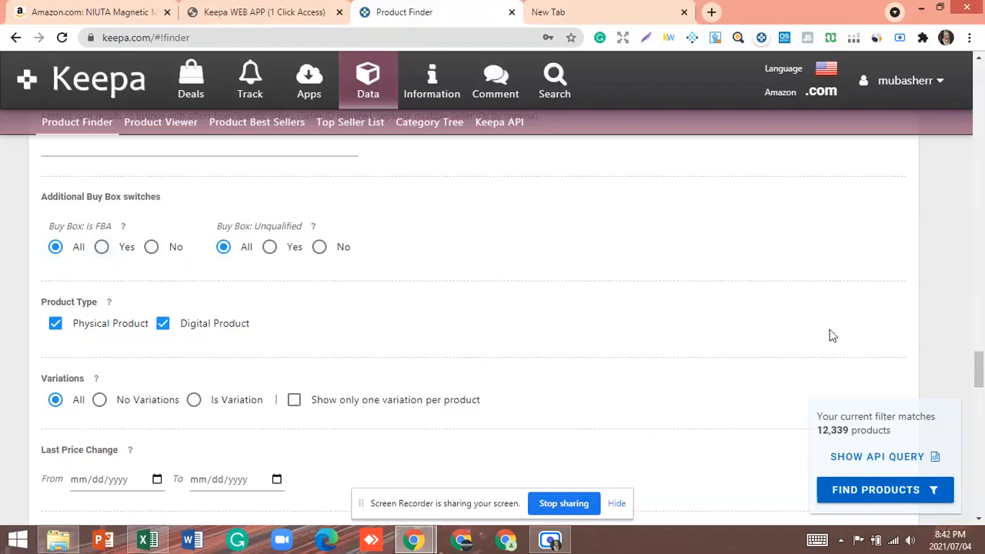
{"action": "left_click_drag", "start_coordinate": [980, 362], "coordinate": [979, 433]}
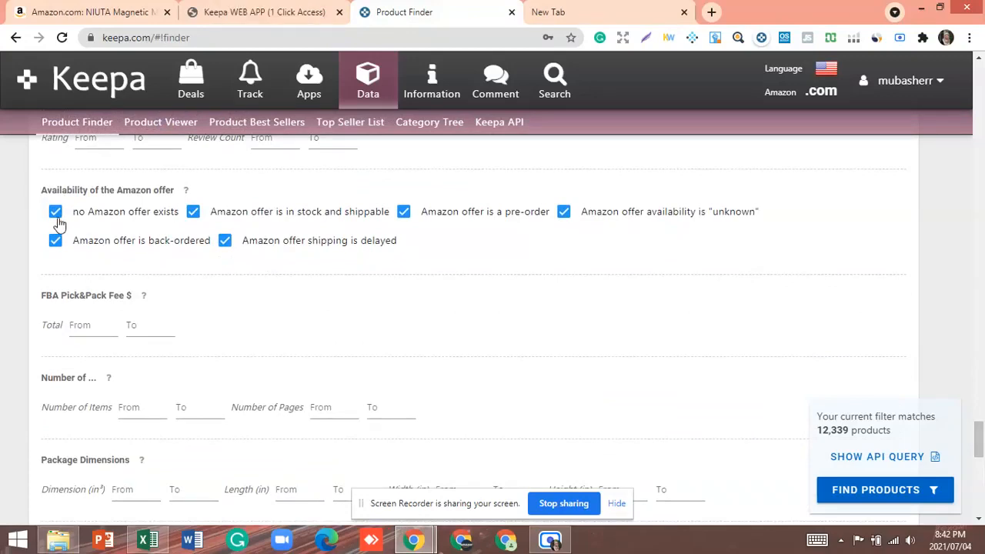
{"action": "left_click", "coordinate": [192, 213]}
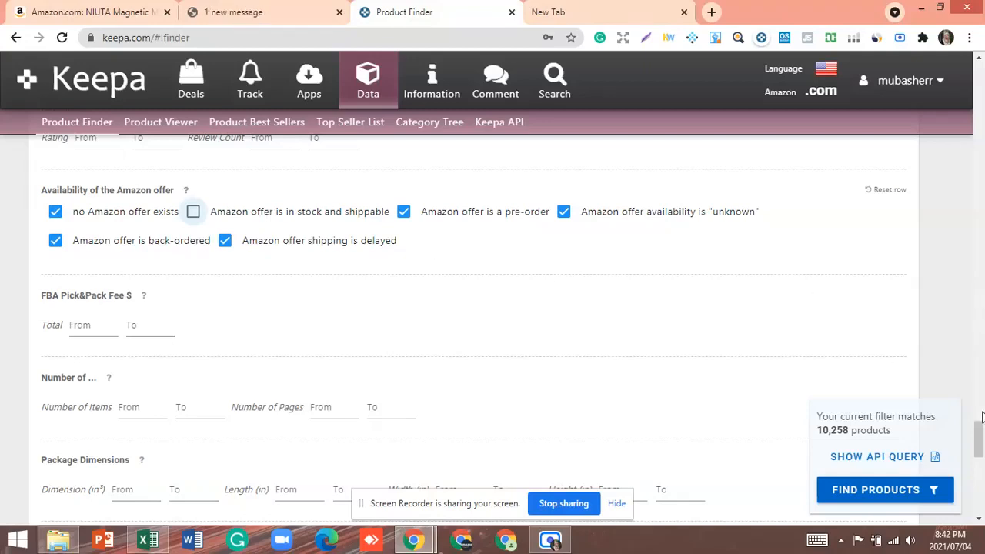
- Limit the item weight to a maximum of 5 lb
{"action": "scroll", "coordinate": [980, 451], "scroll_direction": "down", "scroll_amount": 2}
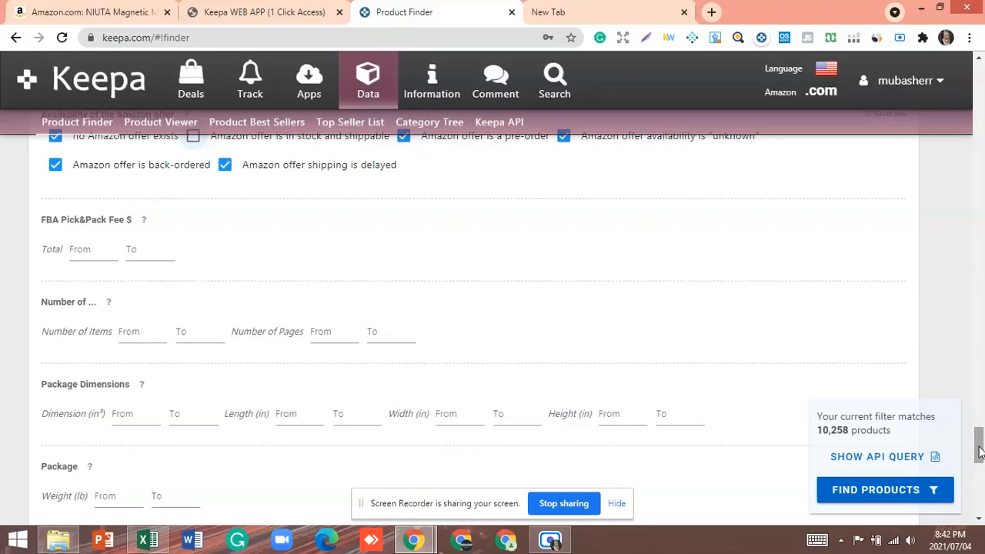
{"action": "left_click_drag", "start_coordinate": [979, 441], "coordinate": [980, 459]}
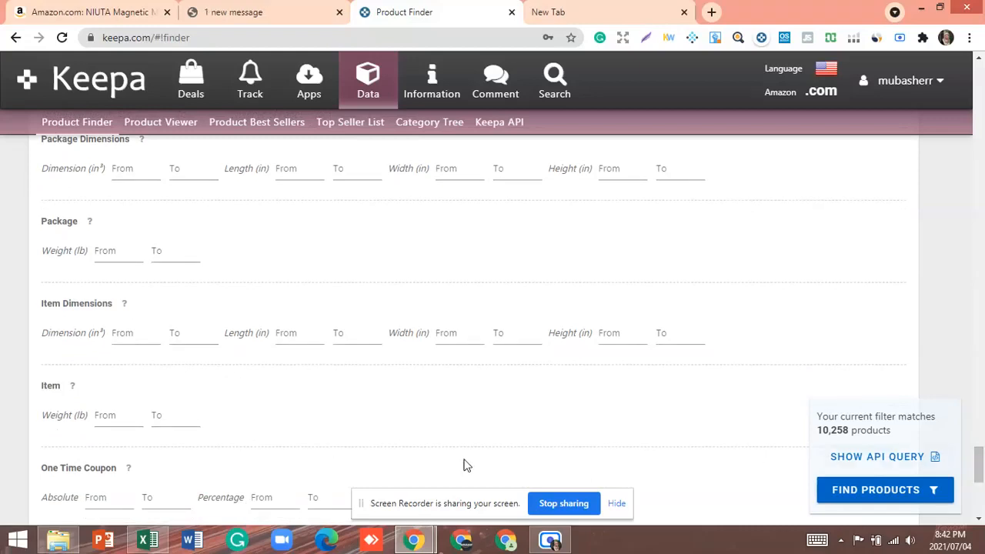
{"action": "left_click", "coordinate": [184, 419]}
- Set the Adult Product switch to No and find the products matching all filters
{"action": "left_click_drag", "start_coordinate": [981, 470], "coordinate": [981, 485]}
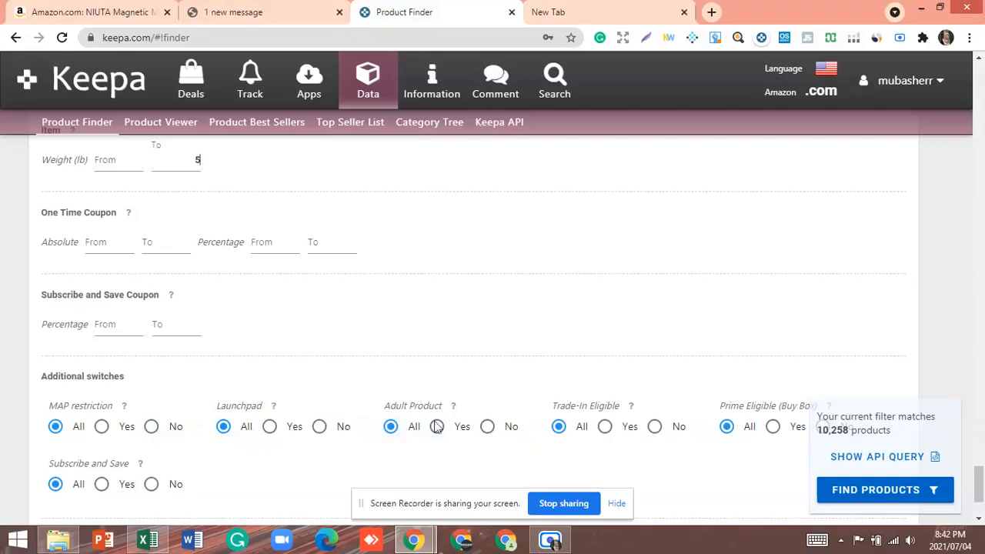
{"action": "left_click", "coordinate": [488, 430]}
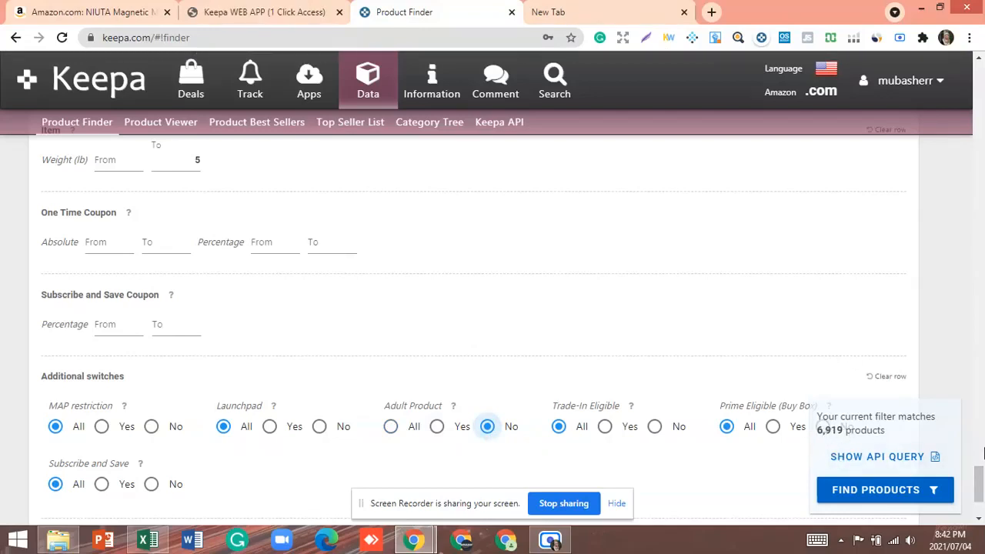
{"action": "left_click_drag", "start_coordinate": [983, 479], "coordinate": [983, 491]}
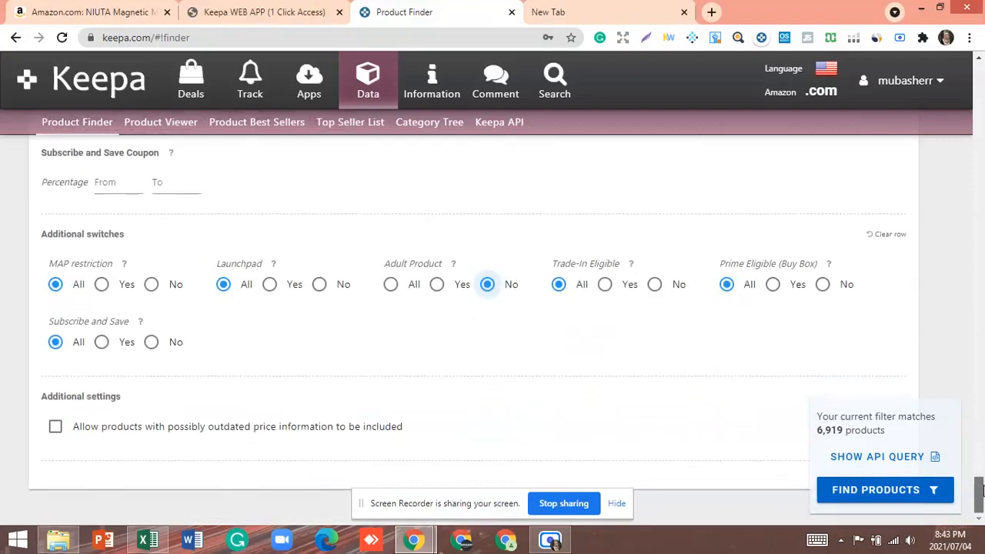
{"action": "left_click", "coordinate": [885, 490]}
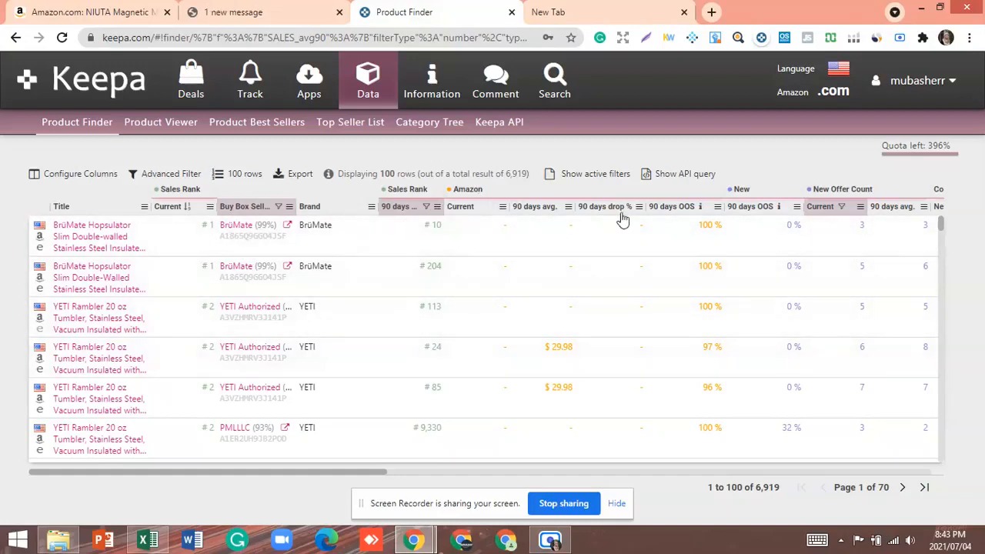
- Examine the Buy Box price and stock columns of the results table and the available export options
{"action": "left_click", "coordinate": [410, 475]}
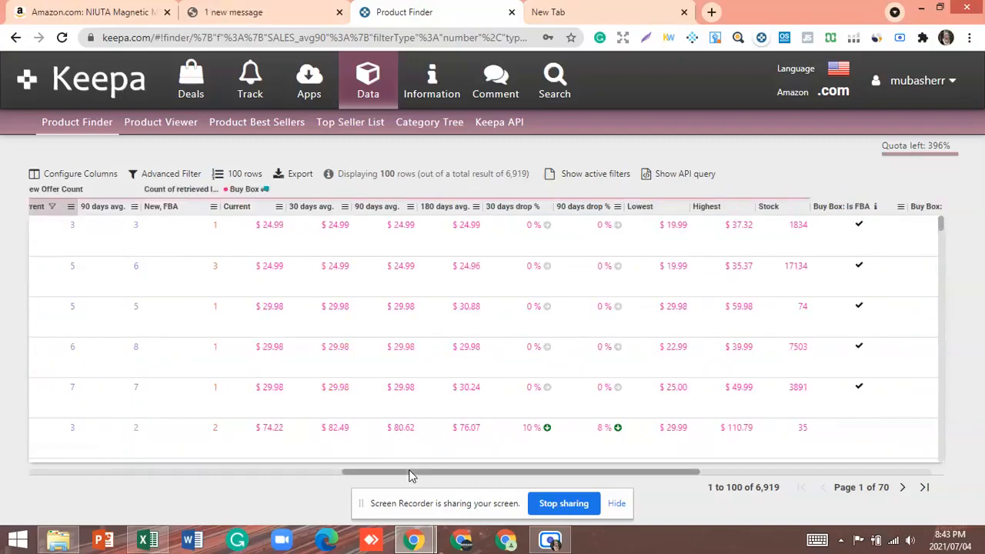
{"action": "left_click_drag", "start_coordinate": [409, 475], "coordinate": [92, 471]}
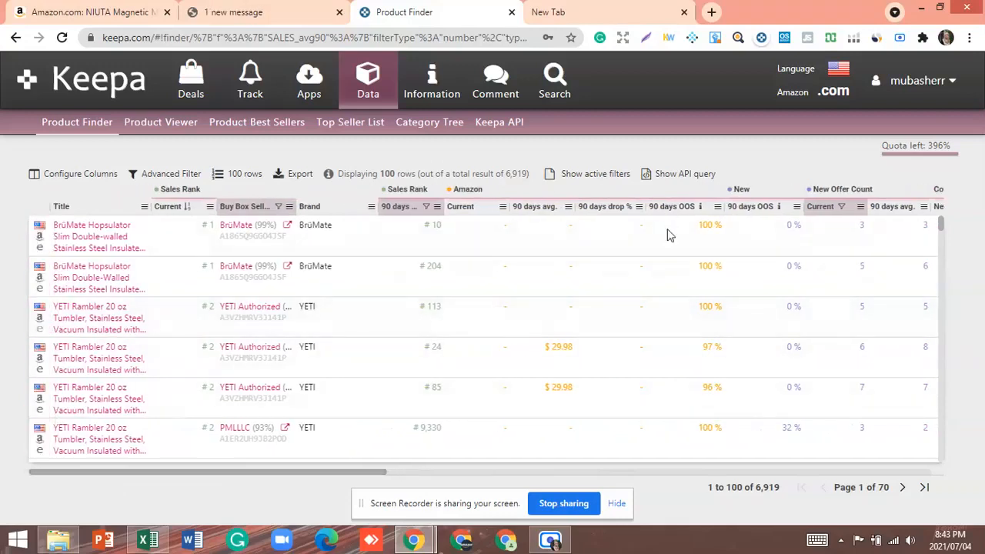
{"action": "left_click", "coordinate": [294, 175]}
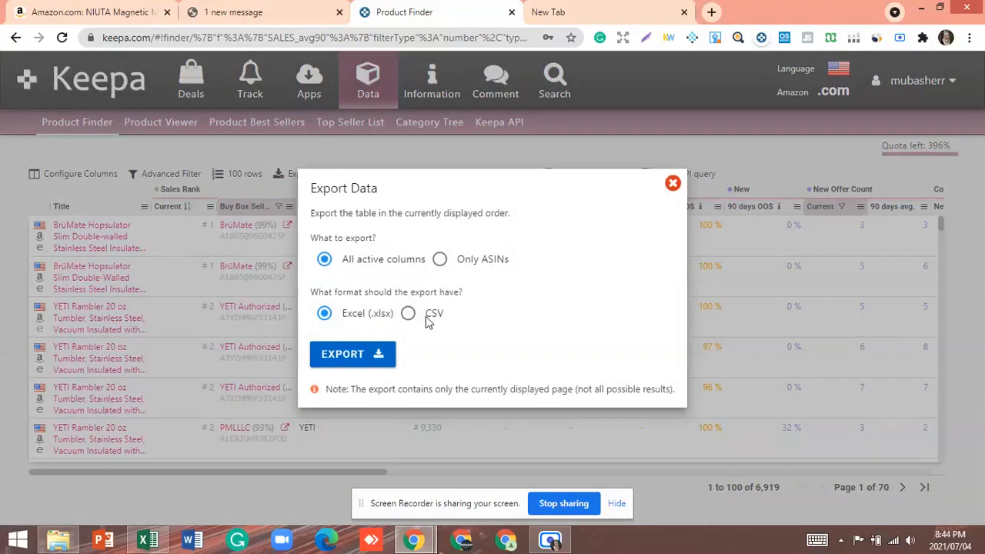
{"action": "left_click", "coordinate": [673, 185]}
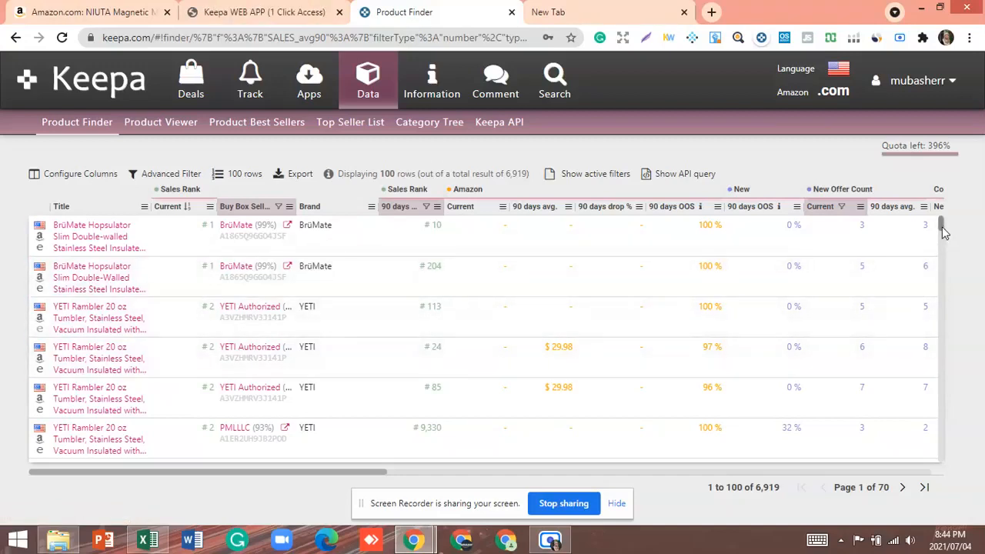
- Look through the listed products with their brands, Buy Box sellers and sales ranks
{"action": "scroll", "coordinate": [945, 231], "scroll_direction": "down", "scroll_amount": 5}
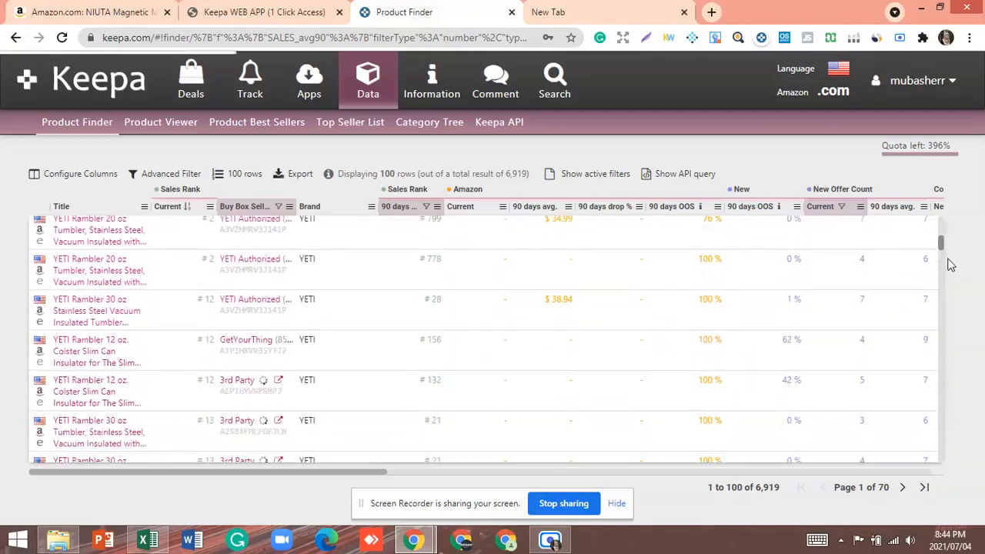
{"action": "scroll", "coordinate": [950, 264], "scroll_direction": "down", "scroll_amount": 5}
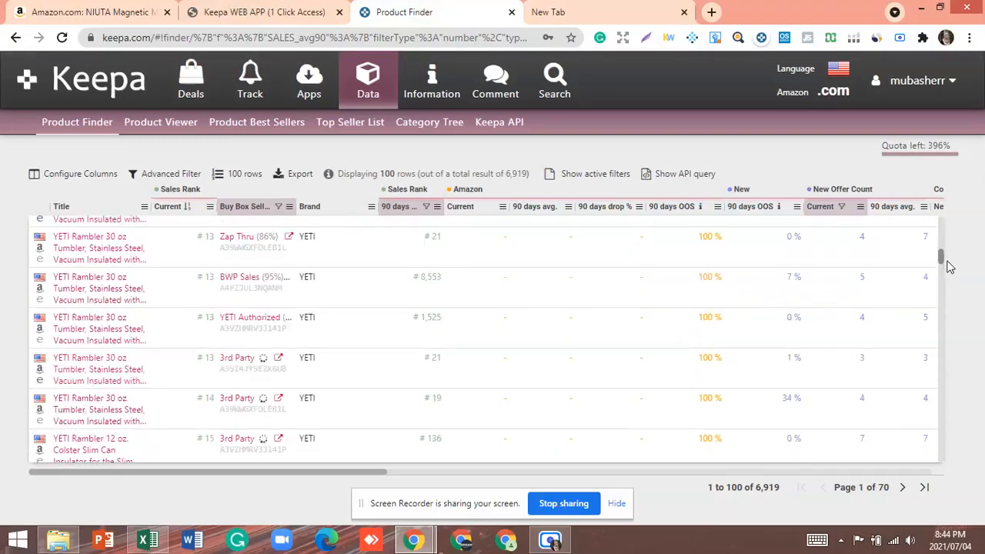
{"action": "scroll", "coordinate": [950, 265], "scroll_direction": "up", "scroll_amount": 5}
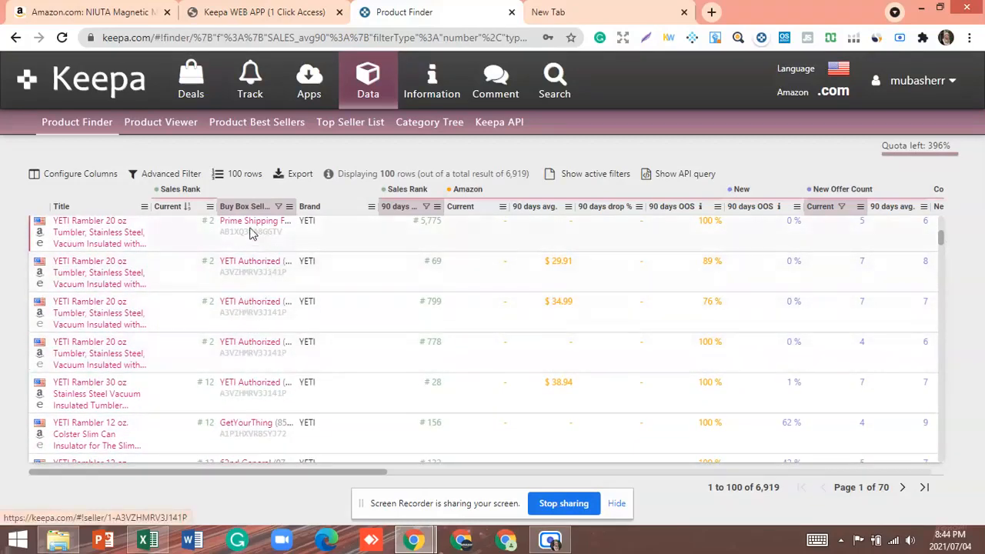
- Open the Amazon page of the first listed YETI Rambler 20 oz Tumbler and review its details, other sellers and Keepa price history
{"action": "left_click", "coordinate": [40, 237]}
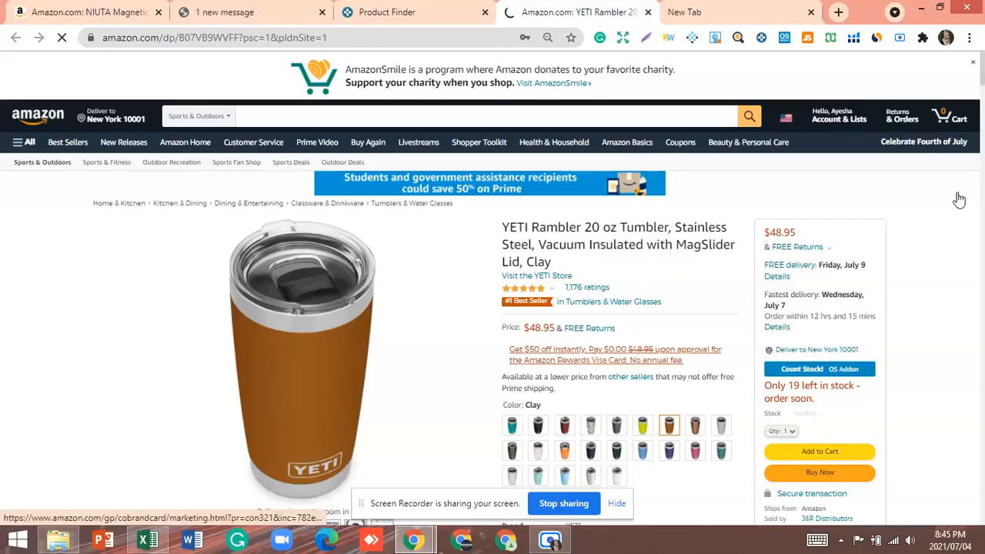
{"action": "scroll", "coordinate": [983, 108], "scroll_direction": "down", "scroll_amount": 2}
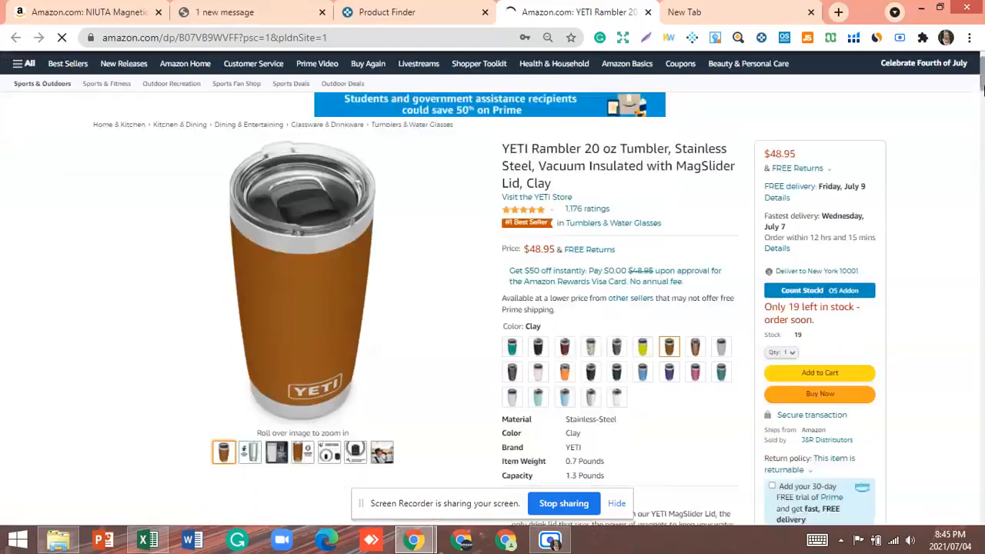
{"action": "scroll", "coordinate": [983, 91], "scroll_direction": "down", "scroll_amount": 2}
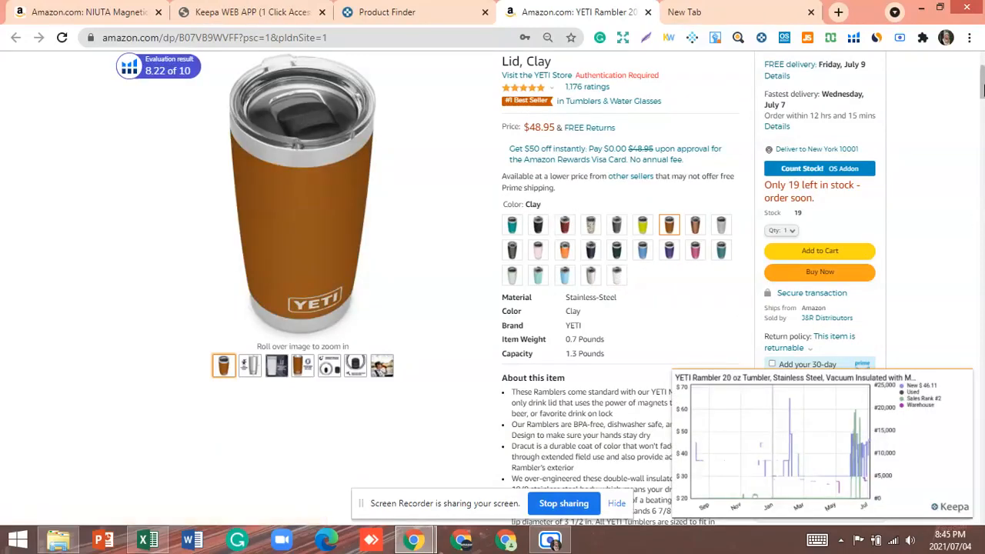
{"action": "left_click_drag", "start_coordinate": [982, 90], "coordinate": [983, 115]}
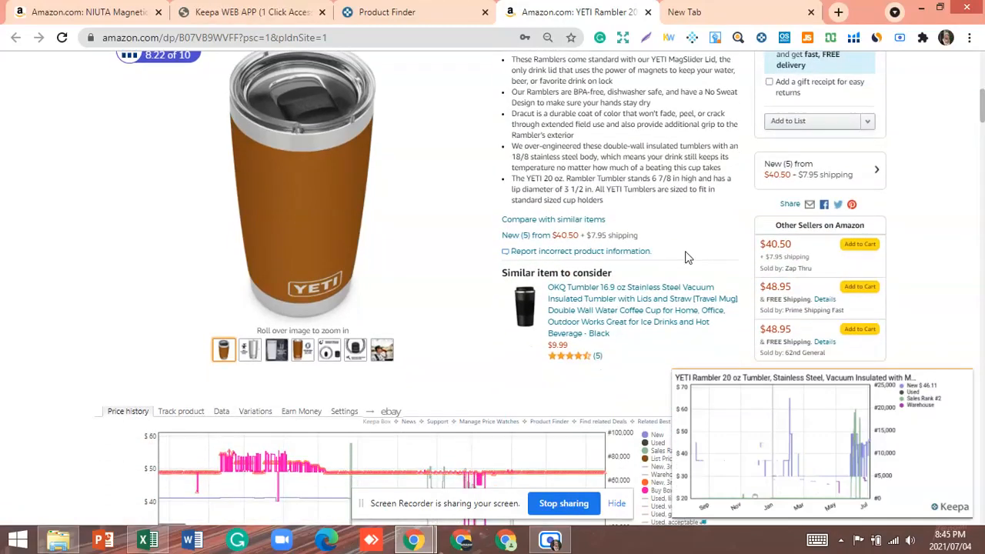
{"action": "mouse_move", "coordinate": [512, 249]}
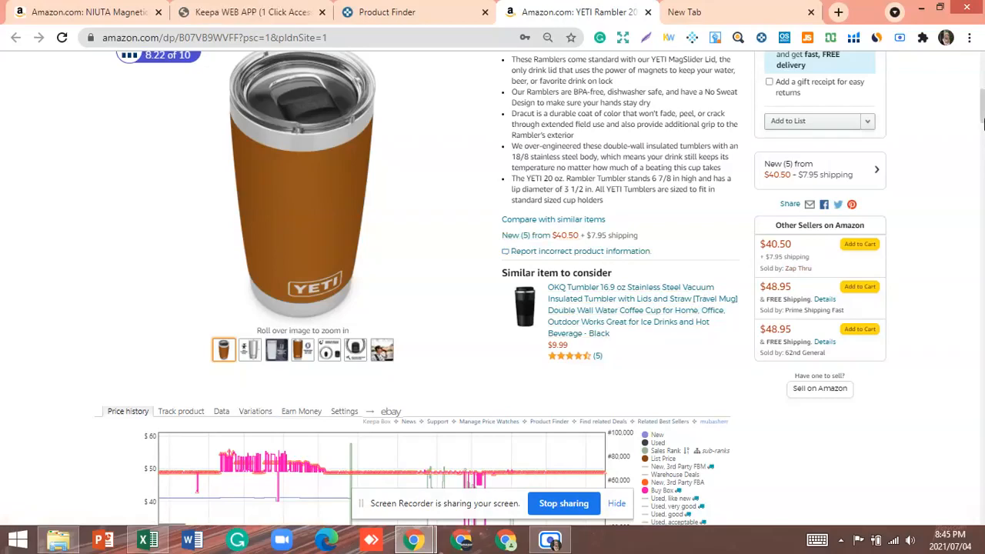
{"action": "left_click_drag", "start_coordinate": [982, 115], "coordinate": [982, 135]}
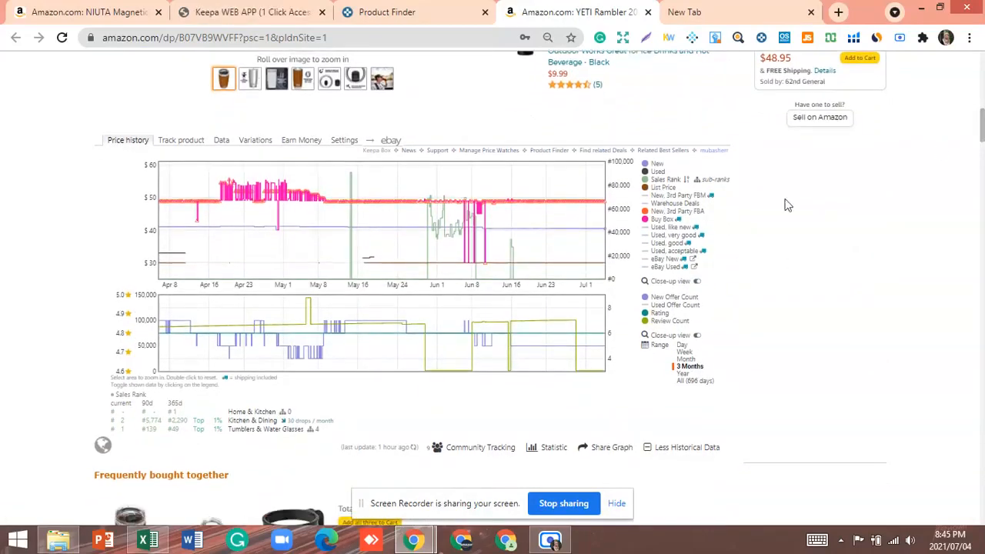
- Examine the Sales Rank and New, 3rd Party FBA curves in the Keepa graph, hiding and reshowing the FBA curve
{"action": "left_click", "coordinate": [548, 454]}
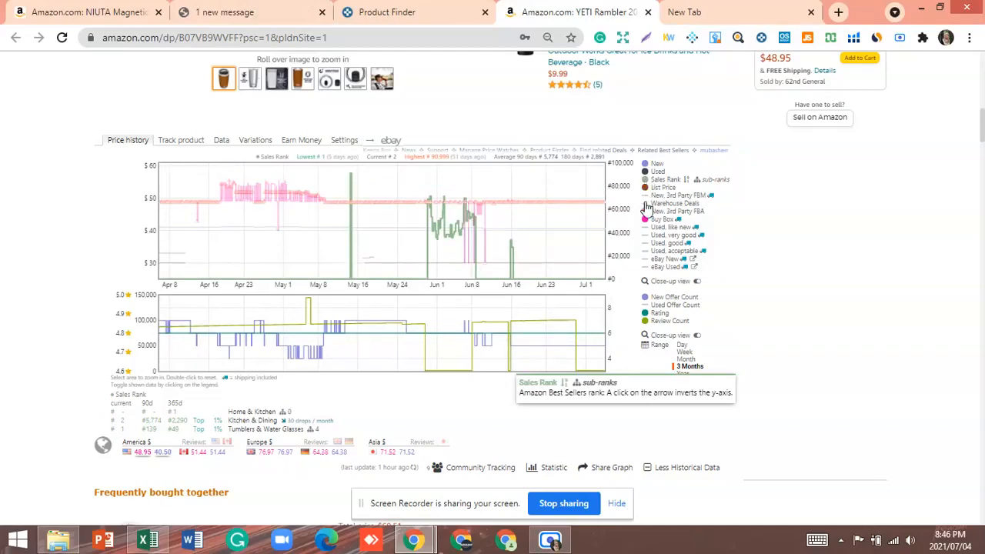
{"action": "left_click", "coordinate": [645, 219]}
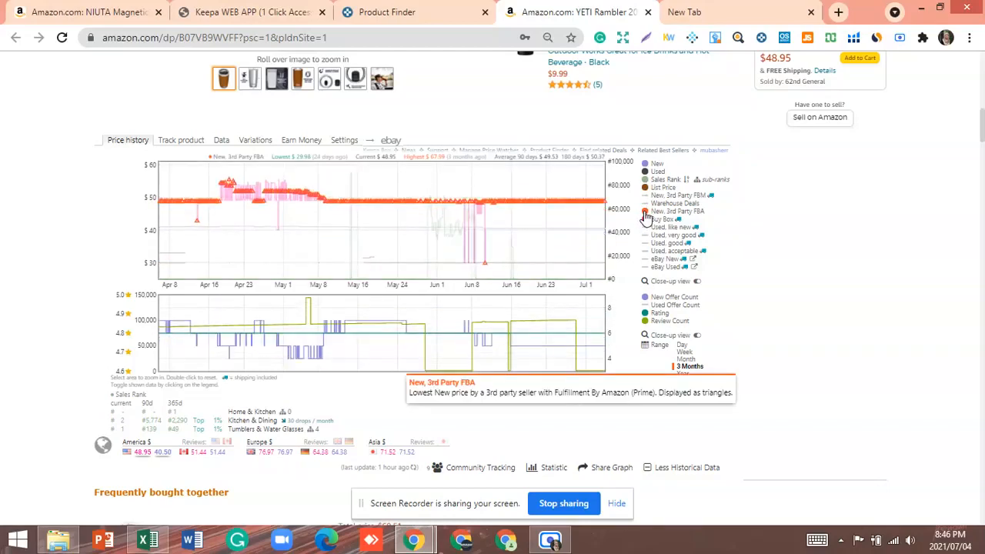
{"action": "left_click", "coordinate": [645, 217]}
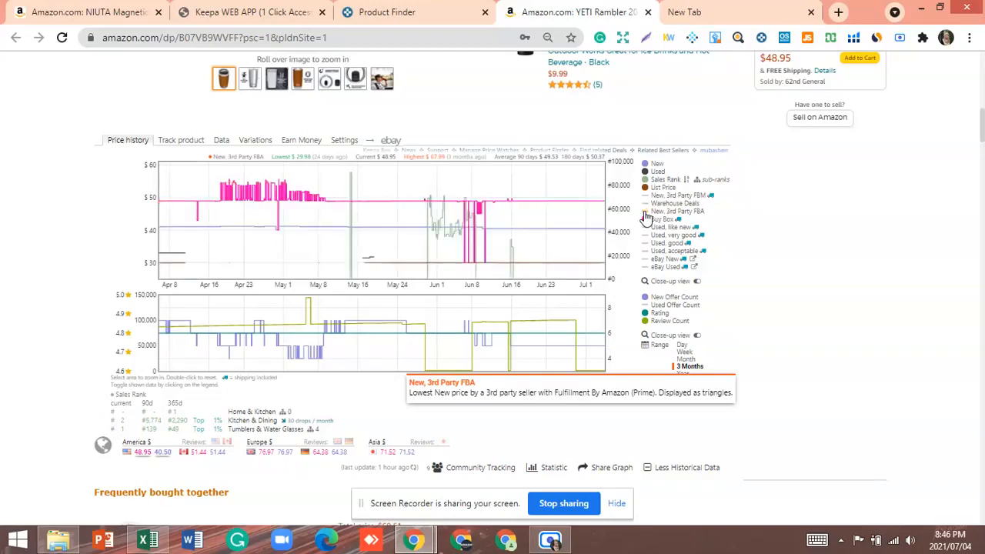
{"action": "left_click", "coordinate": [645, 218]}
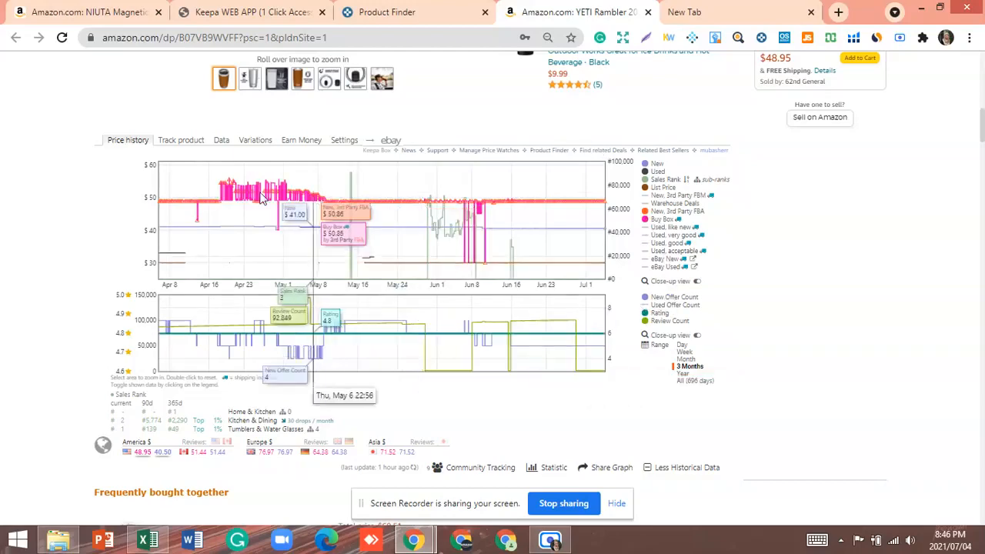
- Open the tumbler's Keepa data and examine its product details, including sellers, fees and average sales ranks
{"action": "left_click", "coordinate": [223, 141]}
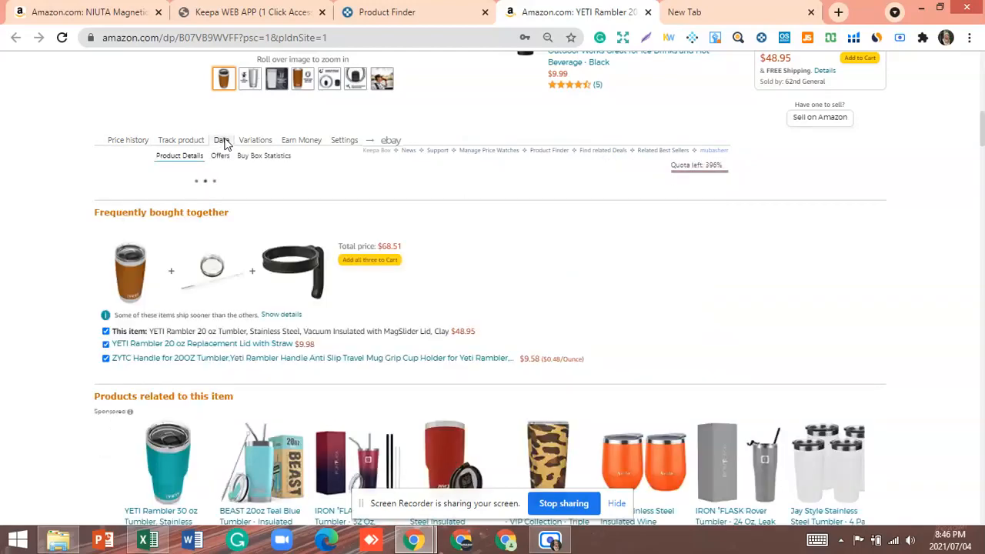
{"action": "left_click", "coordinate": [222, 156]}
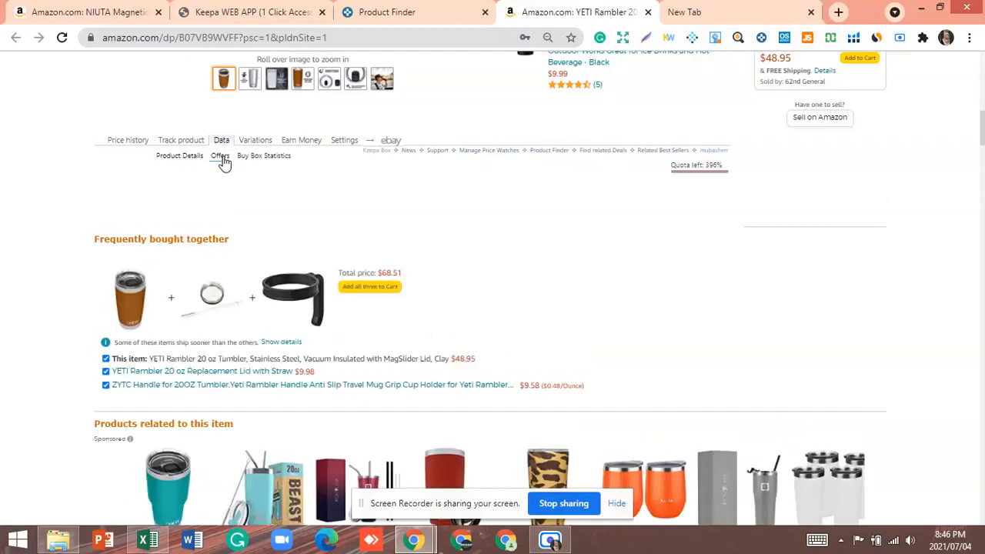
{"action": "left_click", "coordinate": [181, 157]}
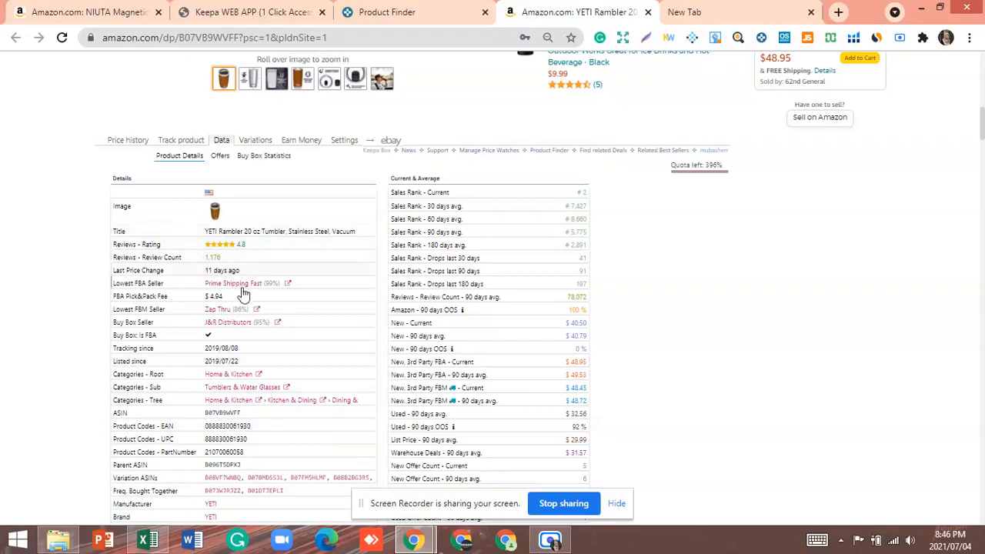
- Review the Keepa offers table for each seller's price, stock, units sold, FBA status and rating
{"action": "left_click", "coordinate": [221, 157]}
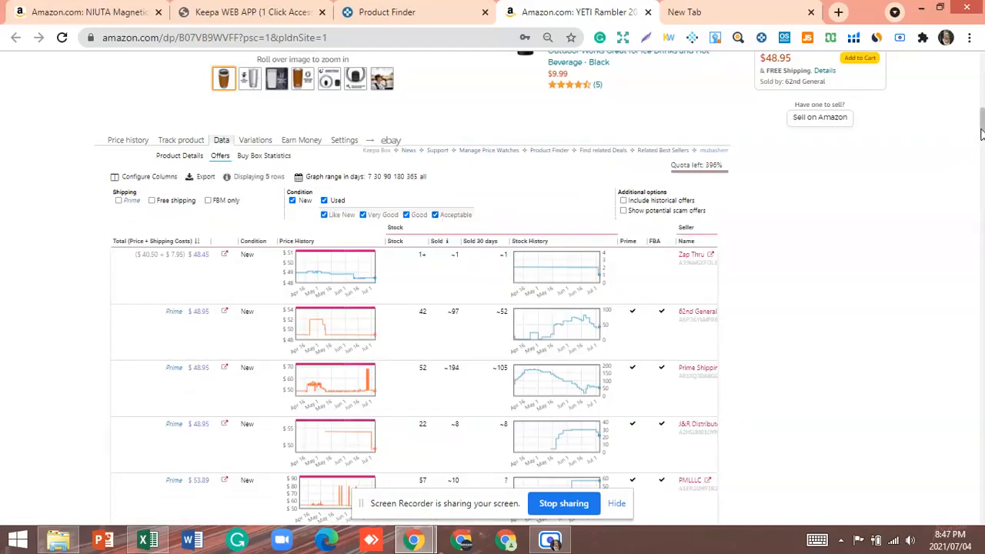
{"action": "left_click_drag", "start_coordinate": [982, 134], "coordinate": [982, 140]}
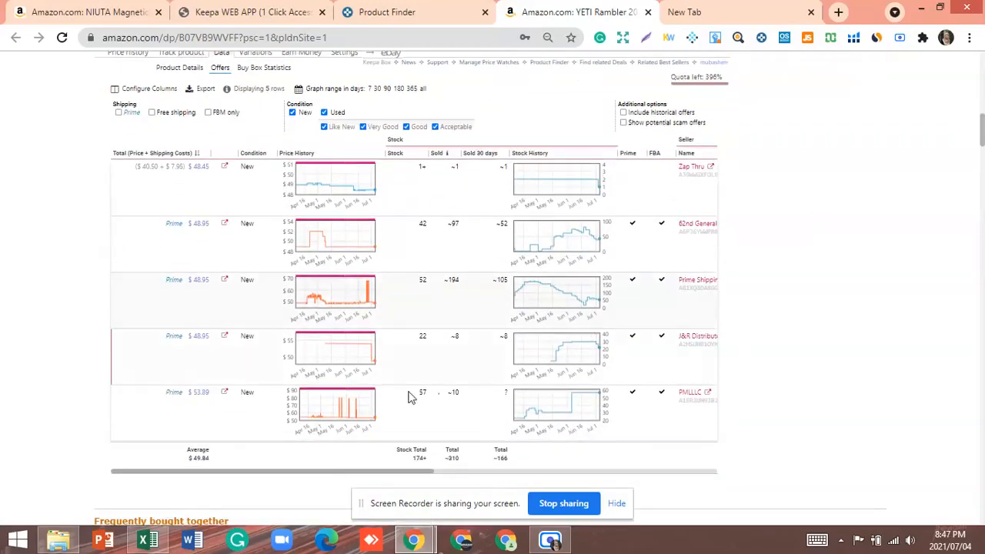
{"action": "left_click_drag", "start_coordinate": [305, 478], "coordinate": [393, 475]}
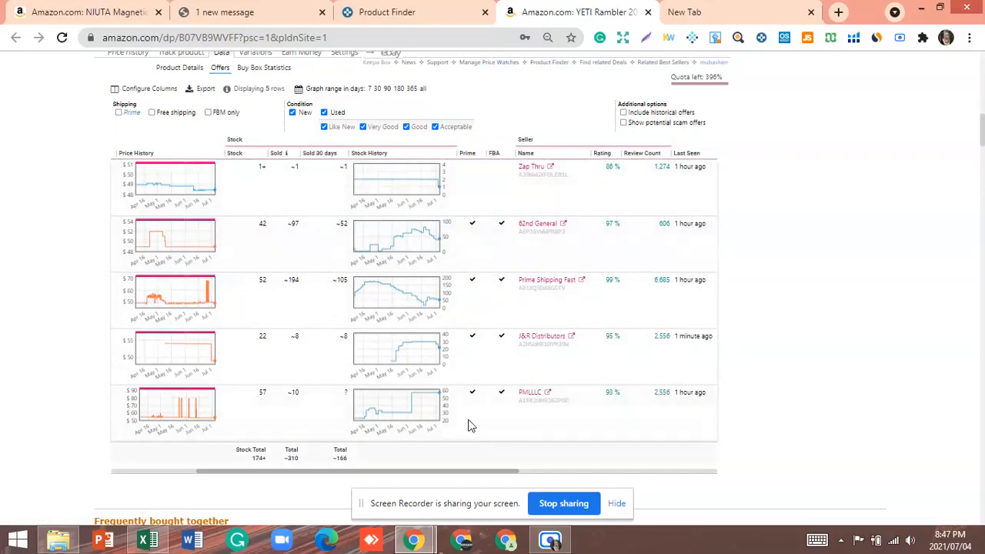
- Examine the Buy Box Statistics to compare each seller's share of Buy Box wins, average price and stock
{"action": "left_click", "coordinate": [248, 69]}
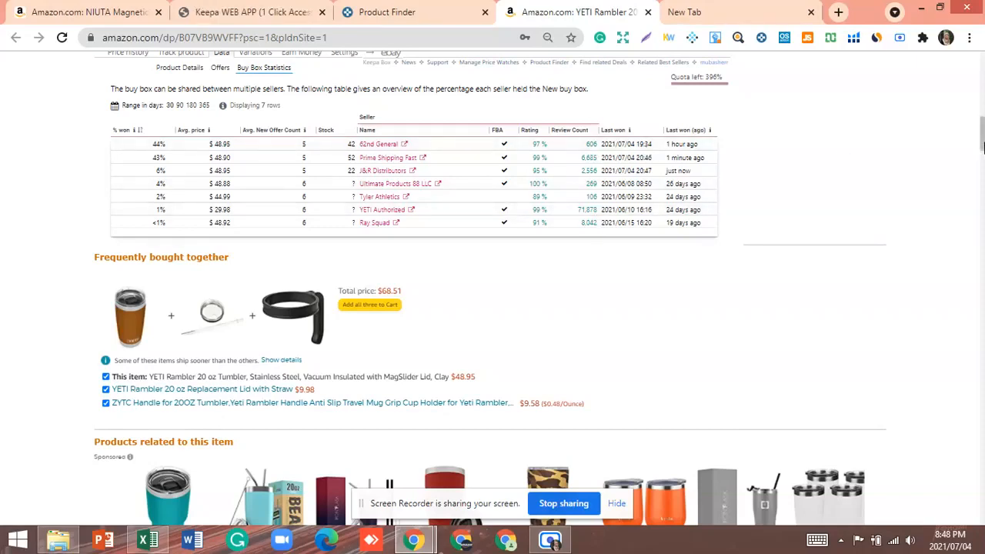
{"action": "scroll", "coordinate": [983, 146], "scroll_direction": "down", "scroll_amount": 5}
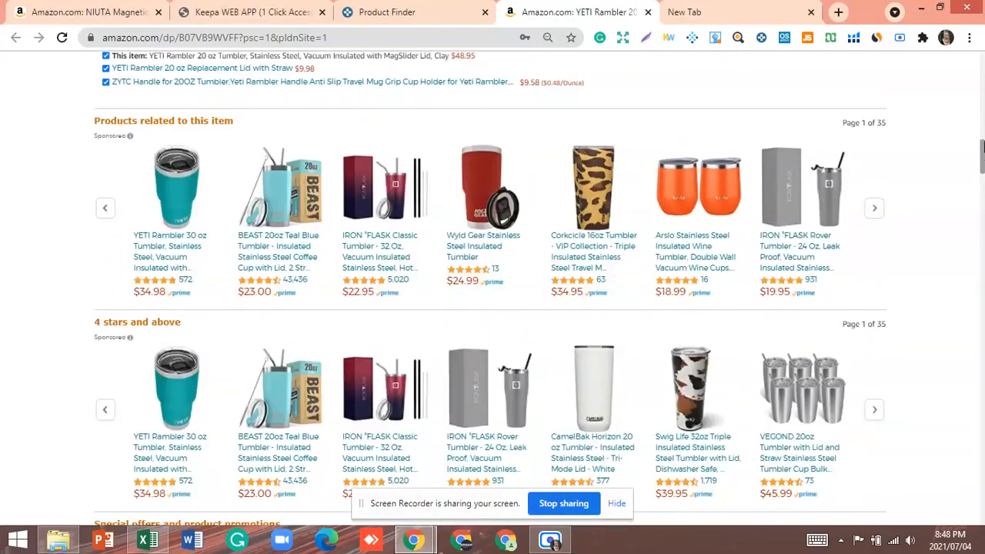
{"action": "left_click_drag", "start_coordinate": [983, 146], "coordinate": [983, 130]}
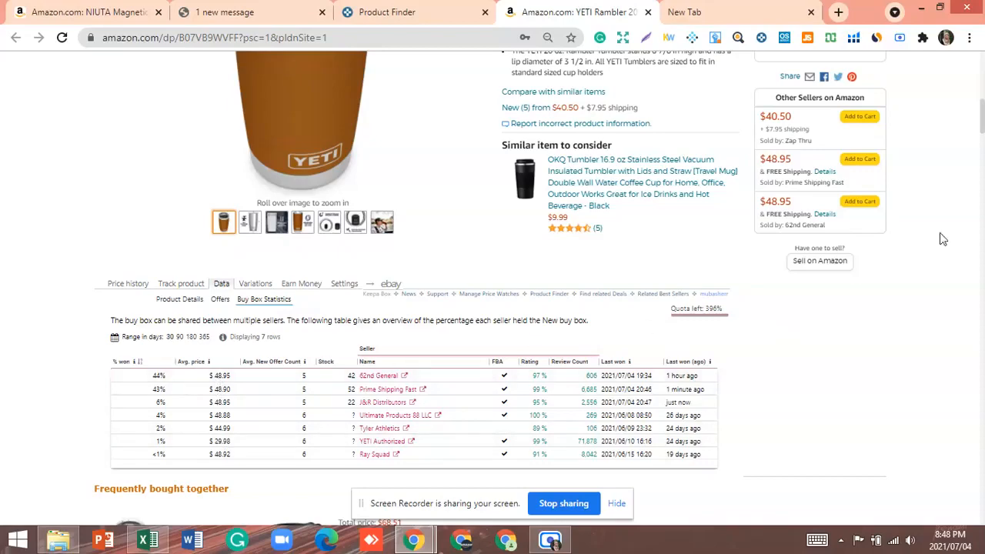
- Run the Count Stock extension on the tumbler's page and review the stock quantity of each seller
{"action": "left_click_drag", "start_coordinate": [982, 114], "coordinate": [983, 68]}
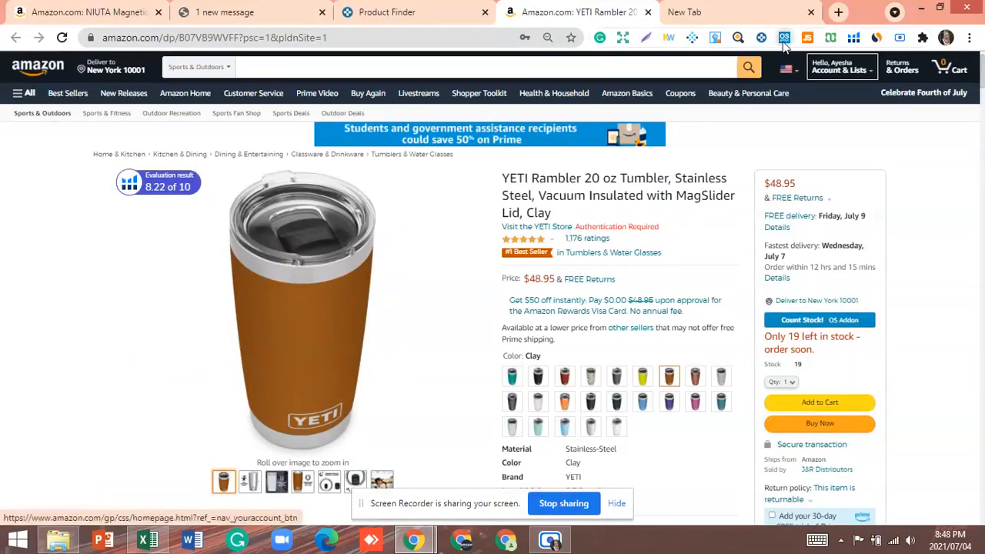
{"action": "left_click", "coordinate": [784, 37]}
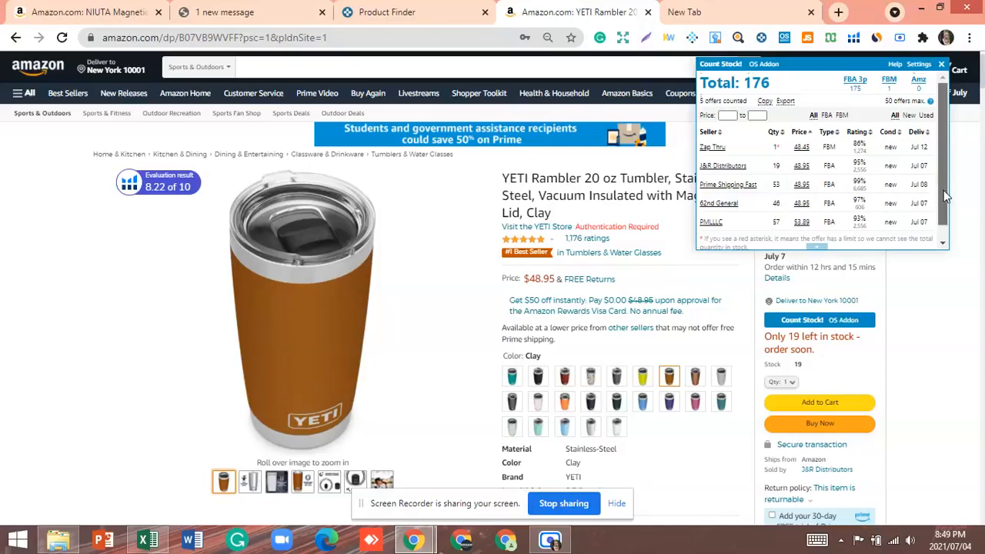
{"action": "mouse_move", "coordinate": [943, 190]}
{"action": "left_mouse_down"}
{"action": "mouse_move", "coordinate": [942, 209]}
{"action": "mouse_move", "coordinate": [940, 179]}
{"action": "left_mouse_up"}
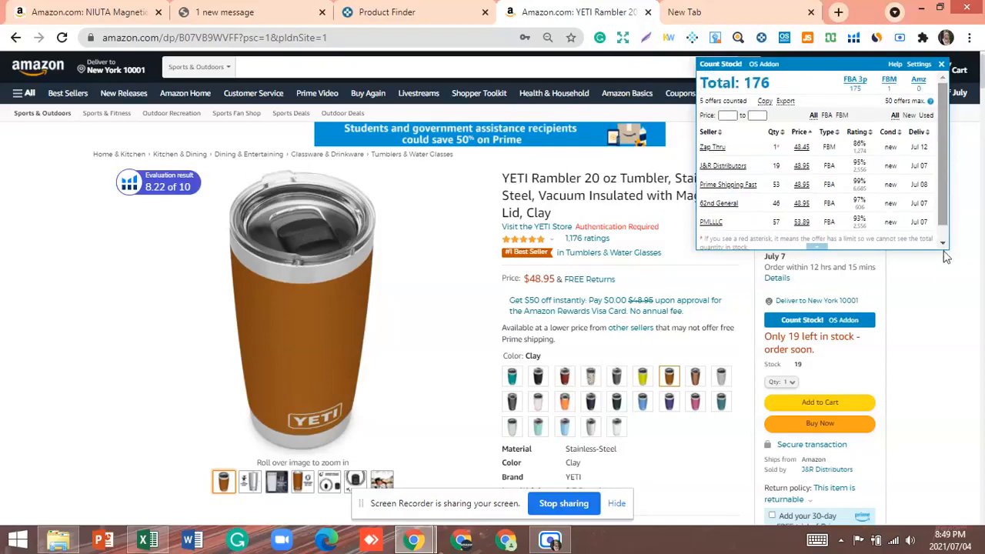